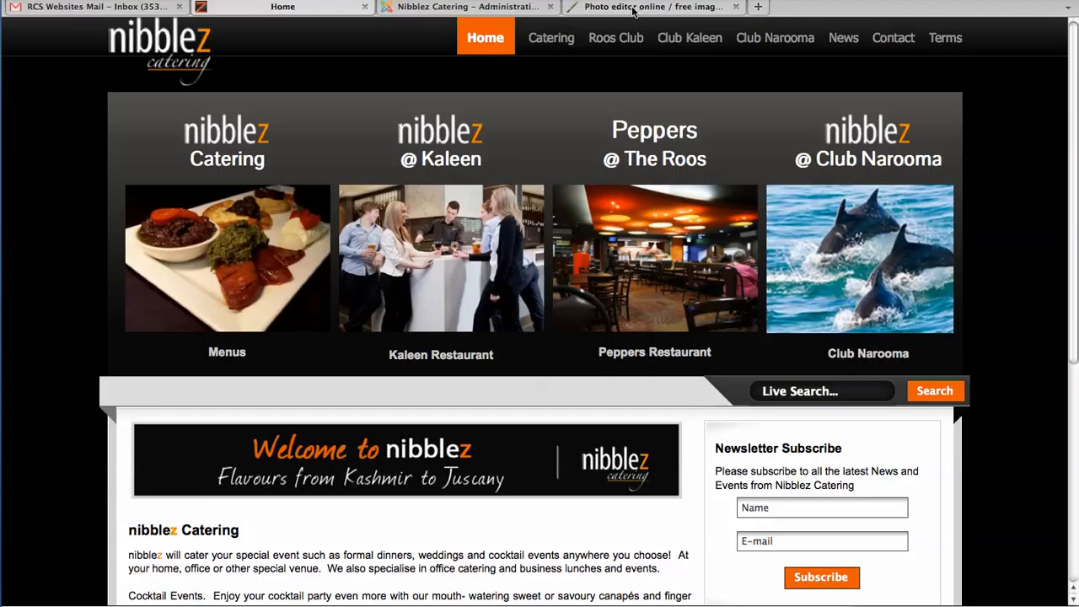
Switch to the Pixlr photo editor, open curry-nights.jpg from the computer, and move its image window toward the middle of the workspace
left_click(633, 10)
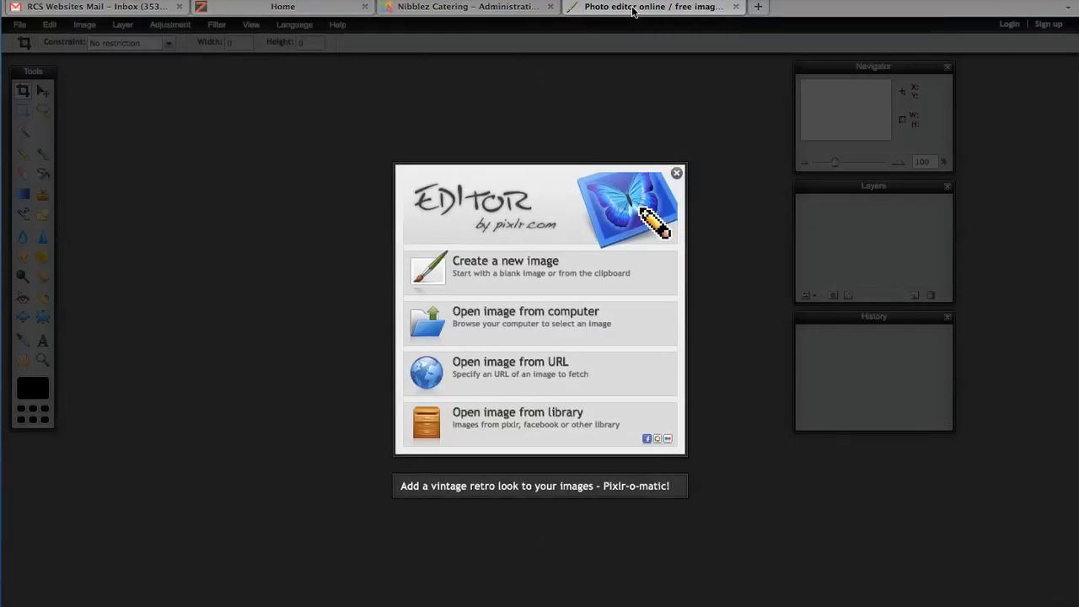
left_click(523, 316)
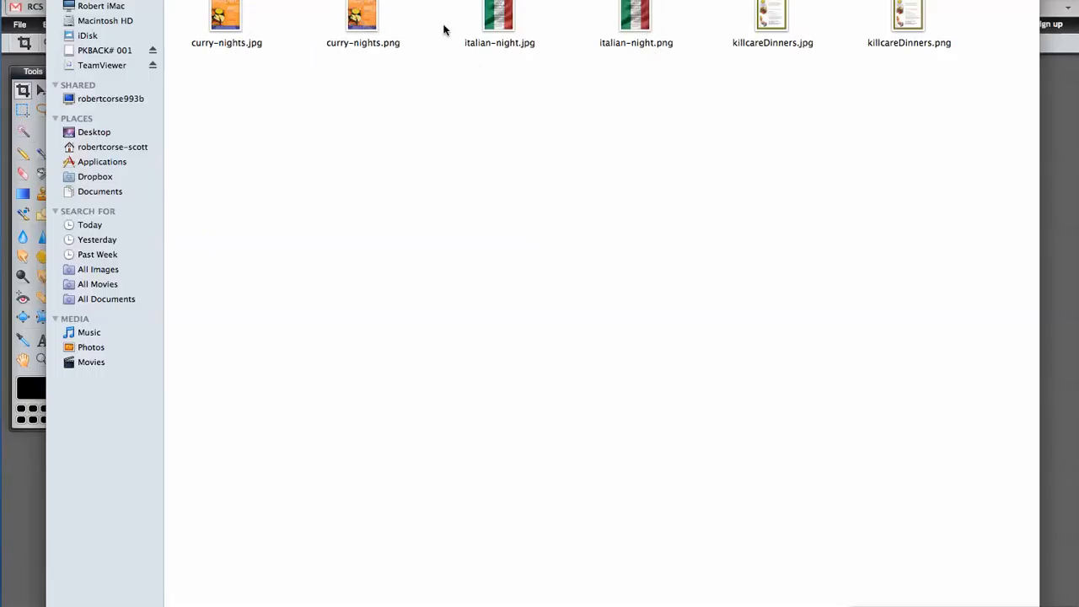
left_click(361, 21)
left_click(226, 22)
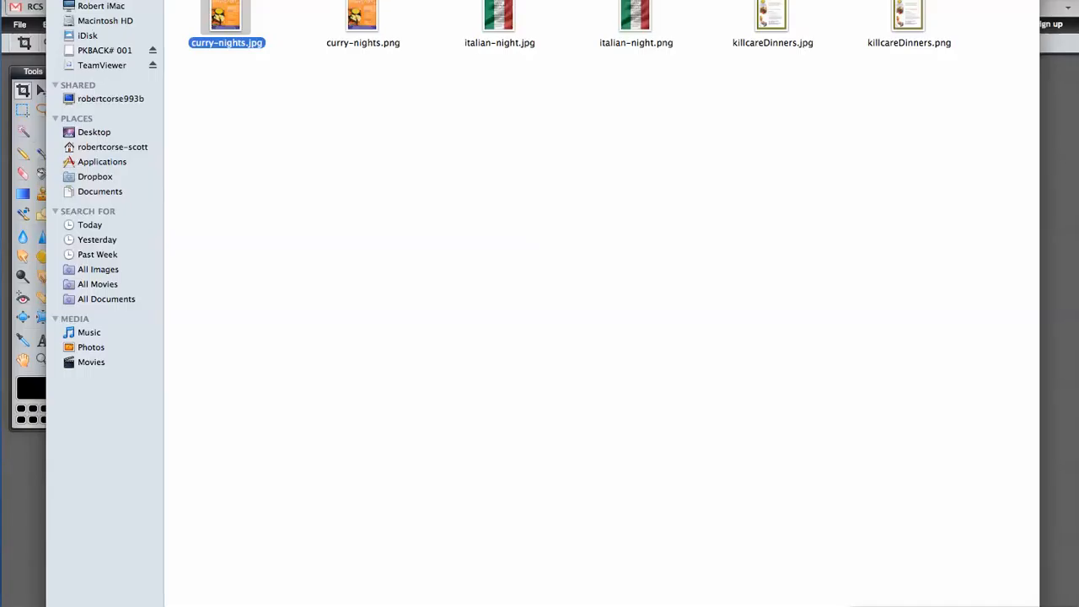
double_click(225, 17)
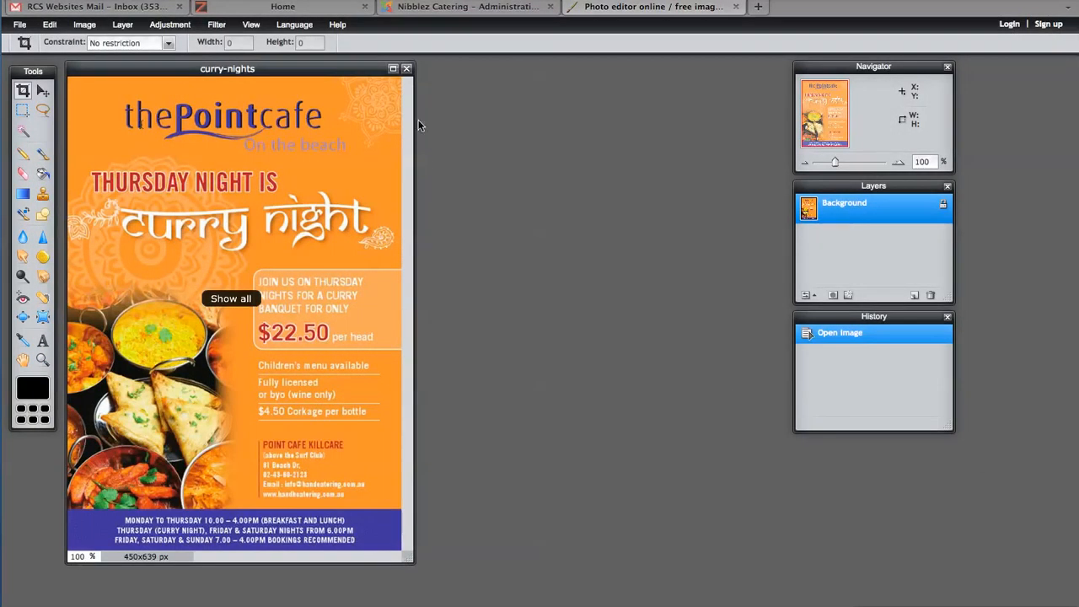
left_click_drag(332, 68, 578, 77)
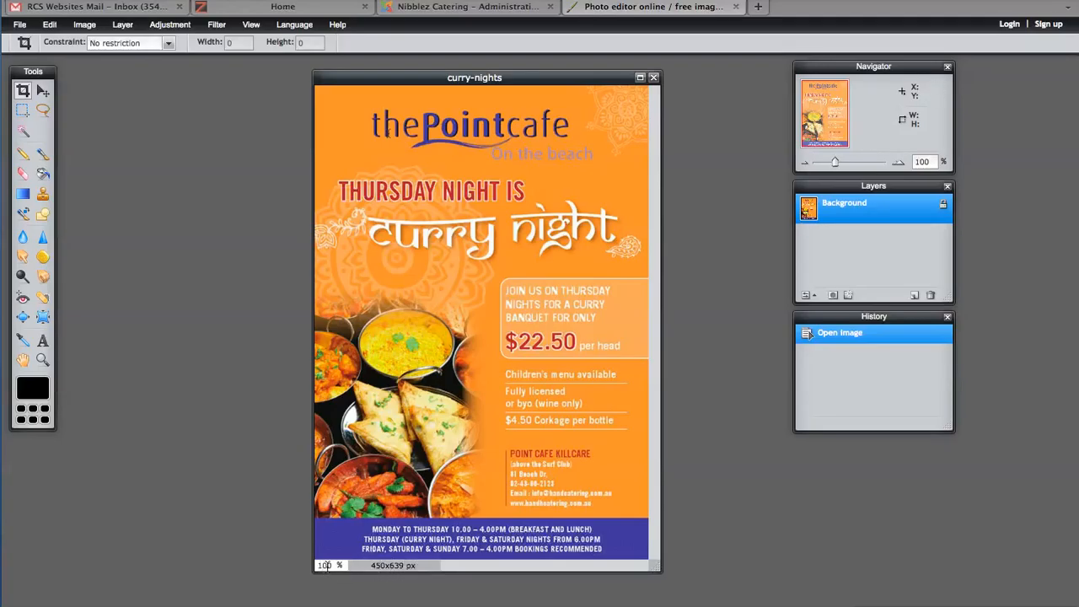
View the curry-nights image at 50% zoom and return it to 100%
left_click_drag(329, 564, 309, 566)
type("50")
key("Return")
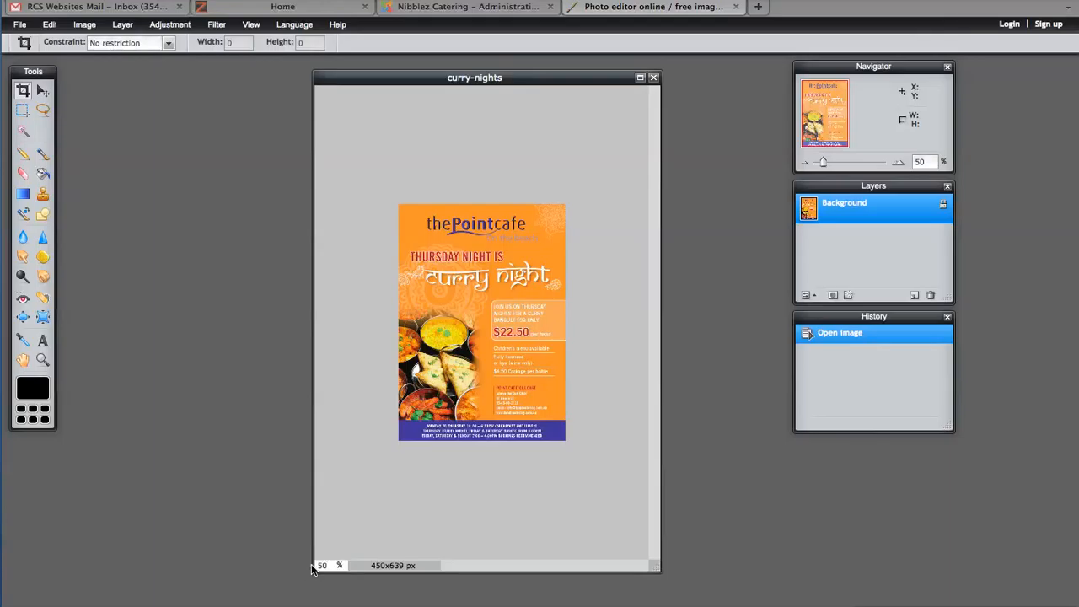
left_click_drag(328, 566, 307, 569)
type("100")
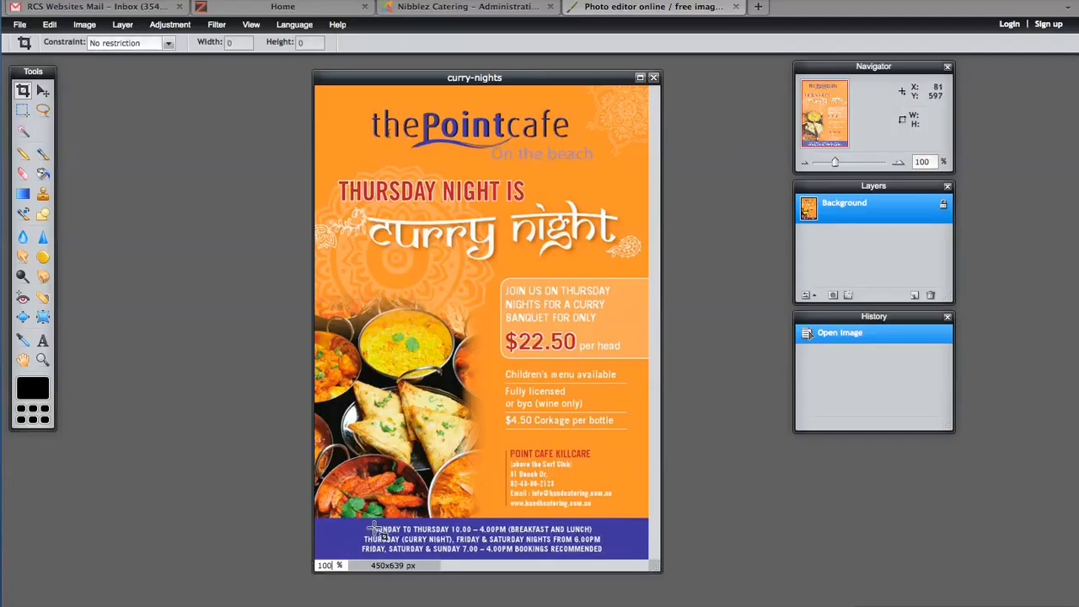
Resize the curry-nights image to a width of 280 pixels with constrained proportions
left_click(92, 27)
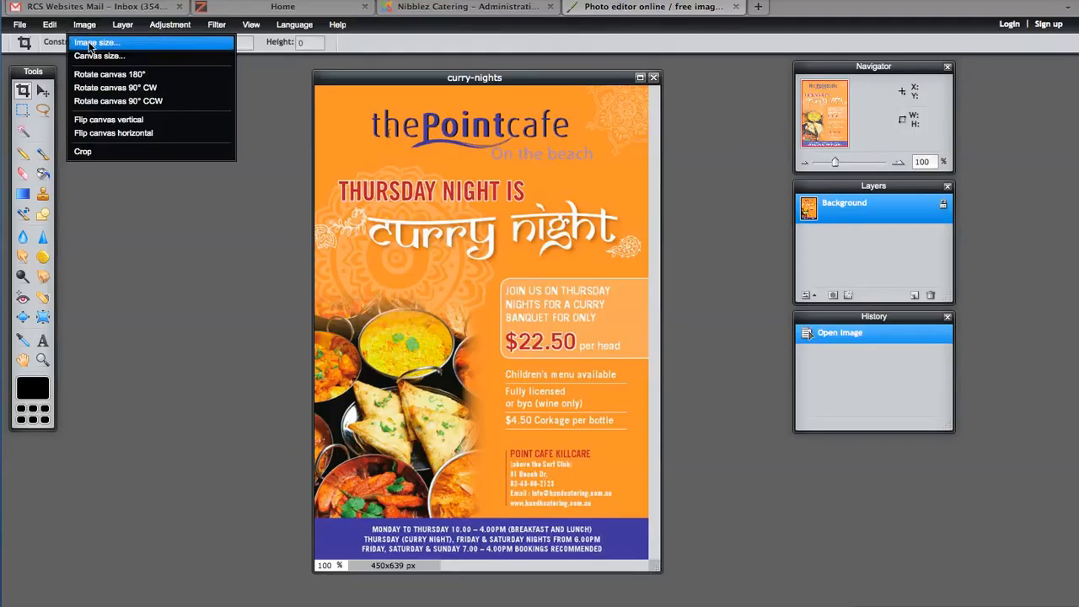
left_click(89, 44)
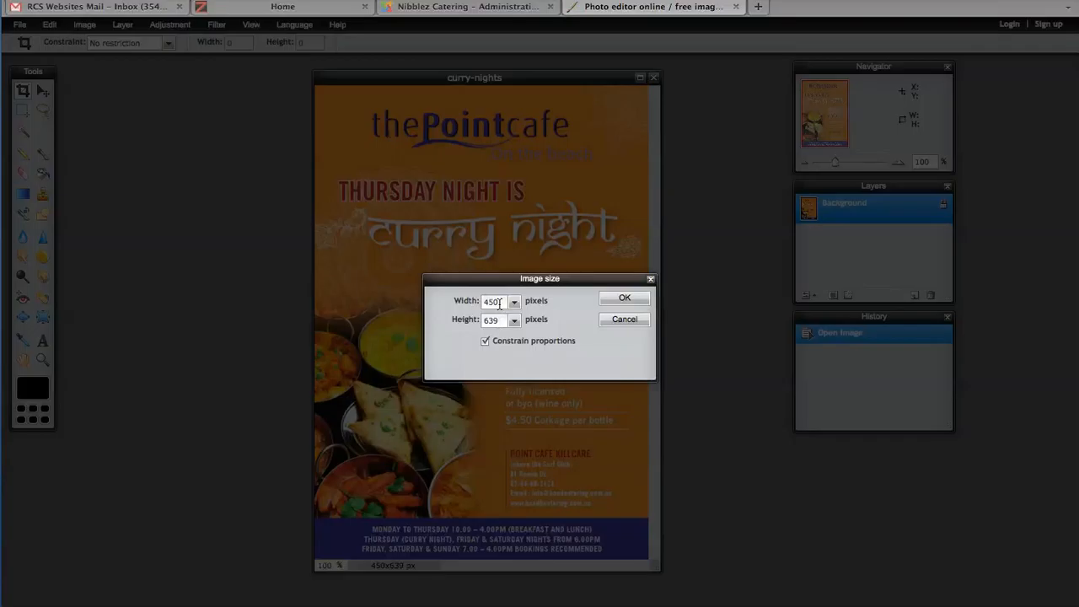
left_click_drag(497, 303, 462, 304)
type("280")
left_click(627, 300)
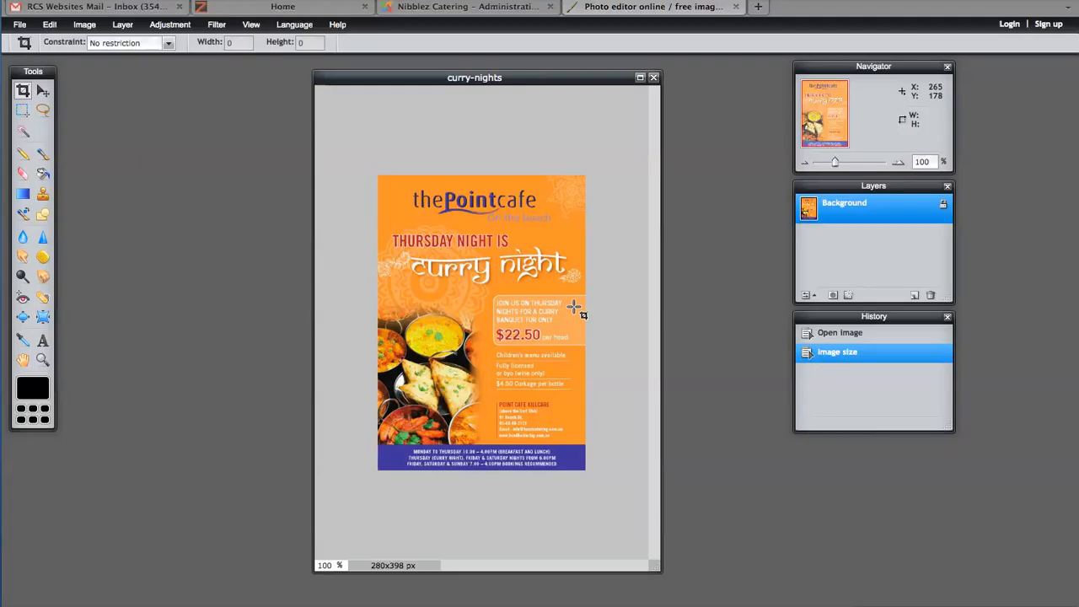
Start saving the image to the computer as a JPEG named curry-nights with quality 70
left_click(21, 26)
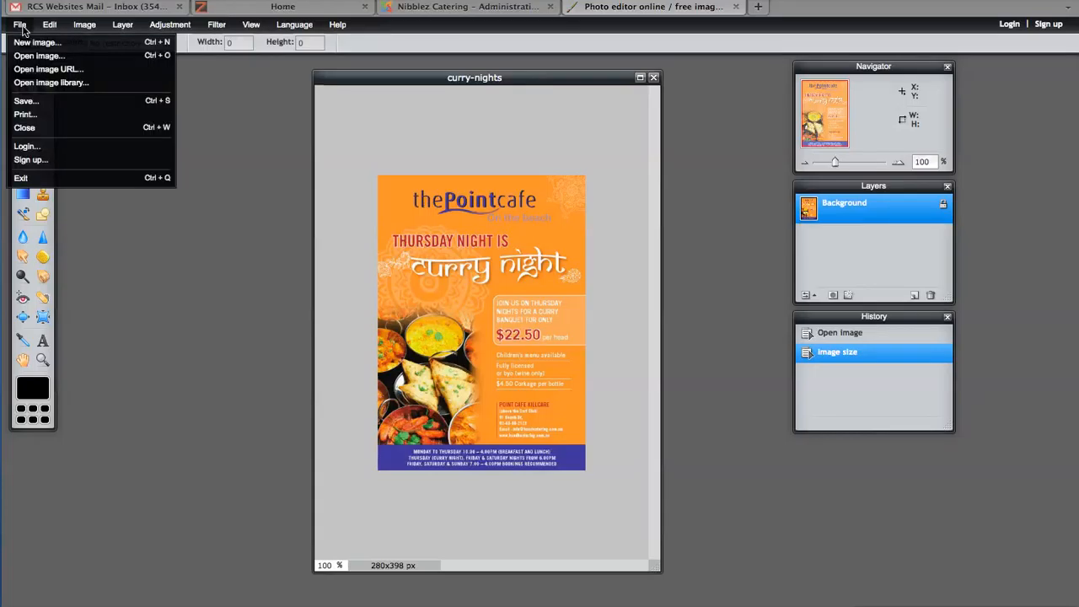
left_click(32, 102)
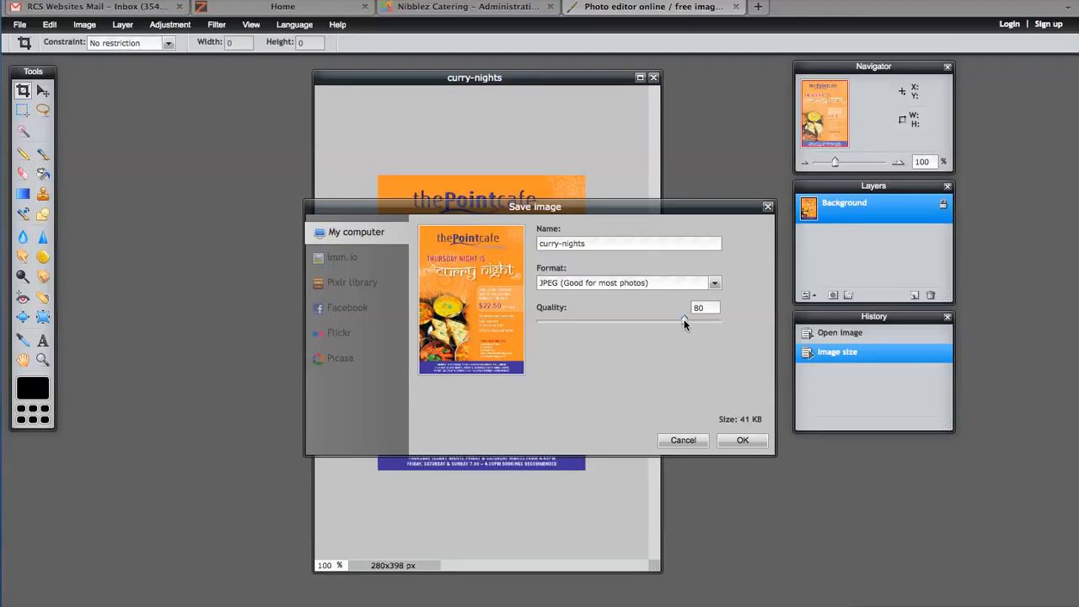
left_click_drag(673, 319, 642, 321)
mouse_move(630, 319)
left_mouse_down()
mouse_move(538, 321)
mouse_move(625, 324)
left_mouse_up()
left_click_drag(624, 322, 647, 319)
left_click_drag(662, 318, 665, 318)
left_click(742, 441)
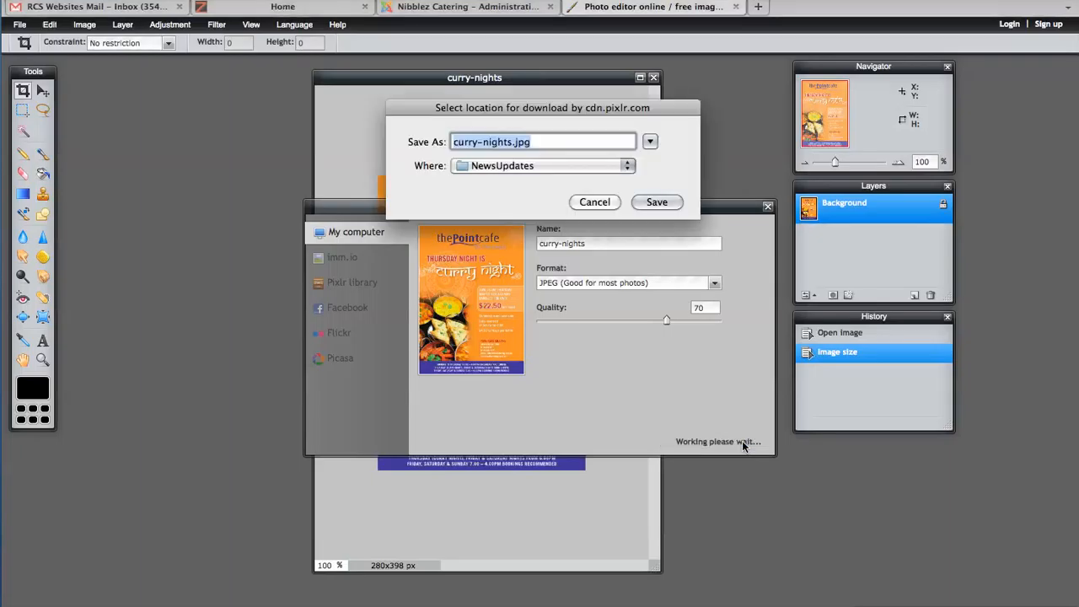
Change the download file name to curry_nights.jpg, using an underscore instead of the hyphen
left_click(509, 142)
left_click_drag(499, 142, 459, 142)
left_click(514, 142)
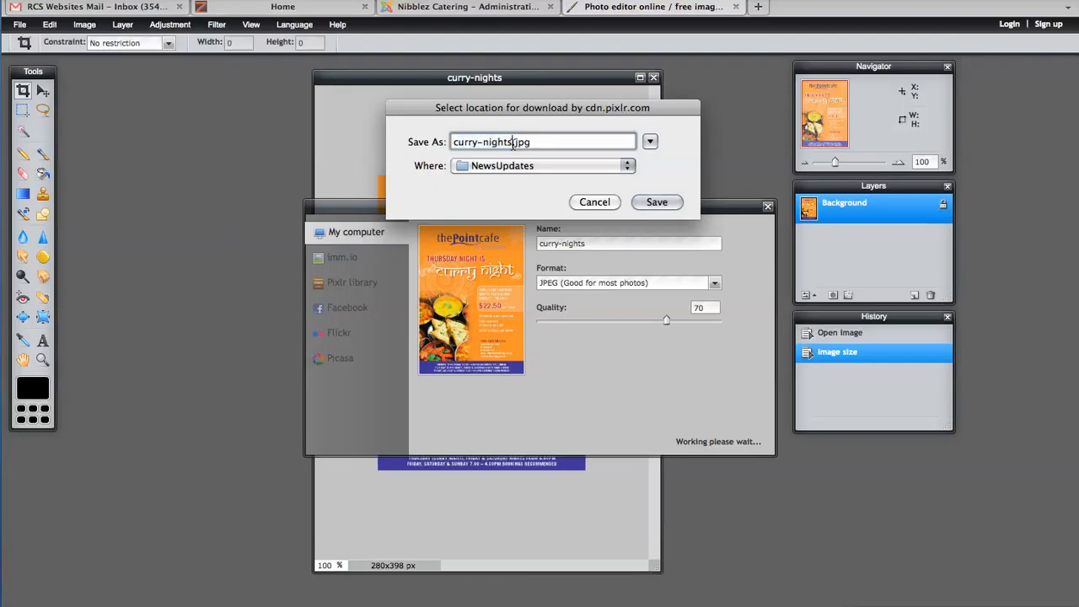
left_click_drag(514, 143, 449, 143)
left_click(482, 143)
key("BackSpace")
type("-")
key("BackSpace")
type("_")
left_click(455, 141)
Look through the save locations, keep the NewsUpdates folder, and cancel saving the image
left_click(628, 165)
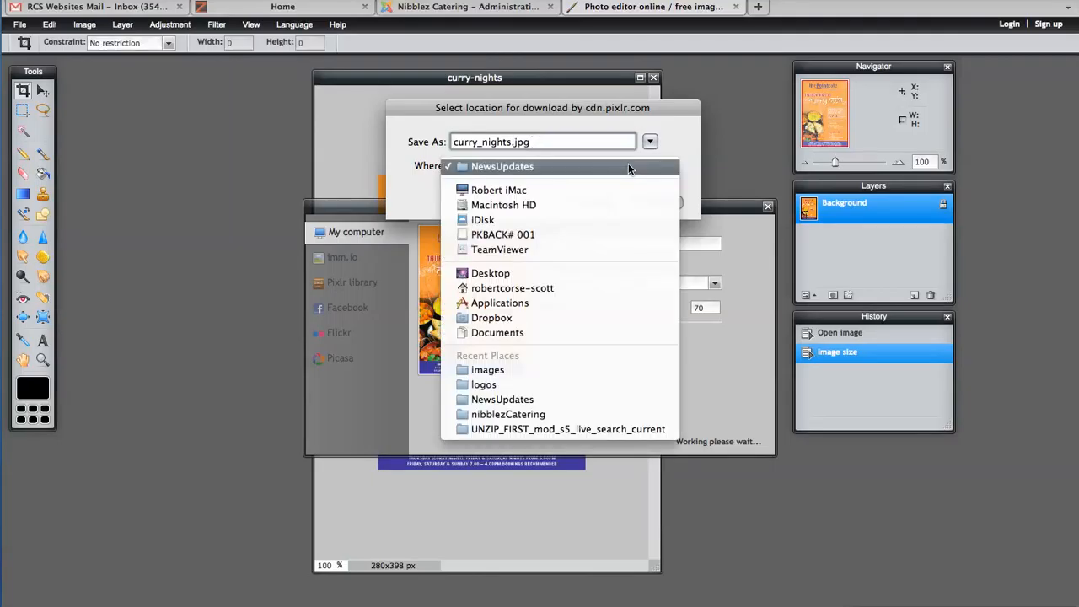
left_click(652, 167)
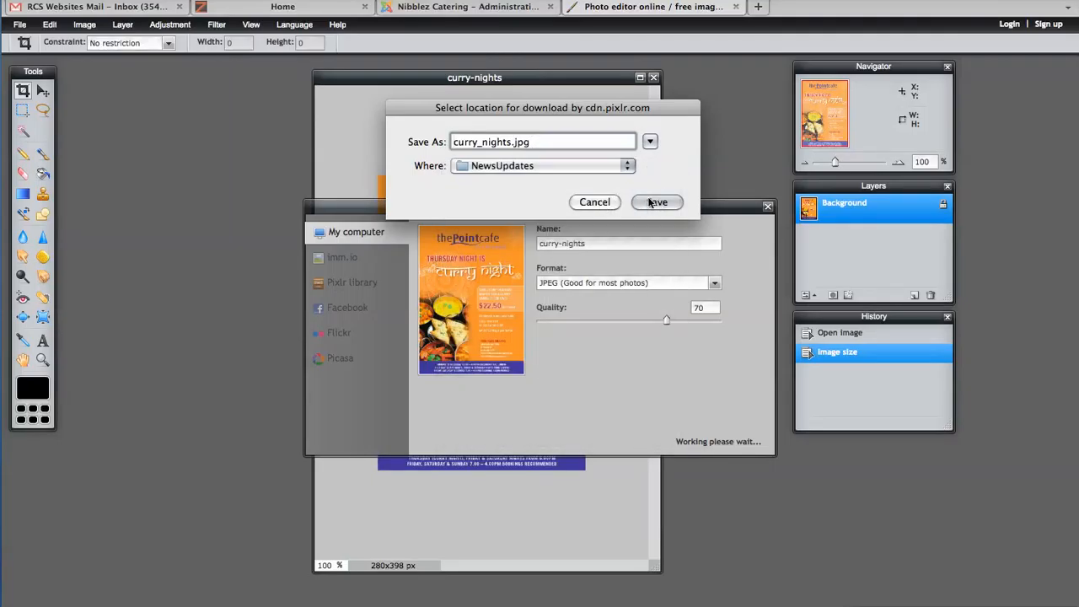
left_click(600, 203)
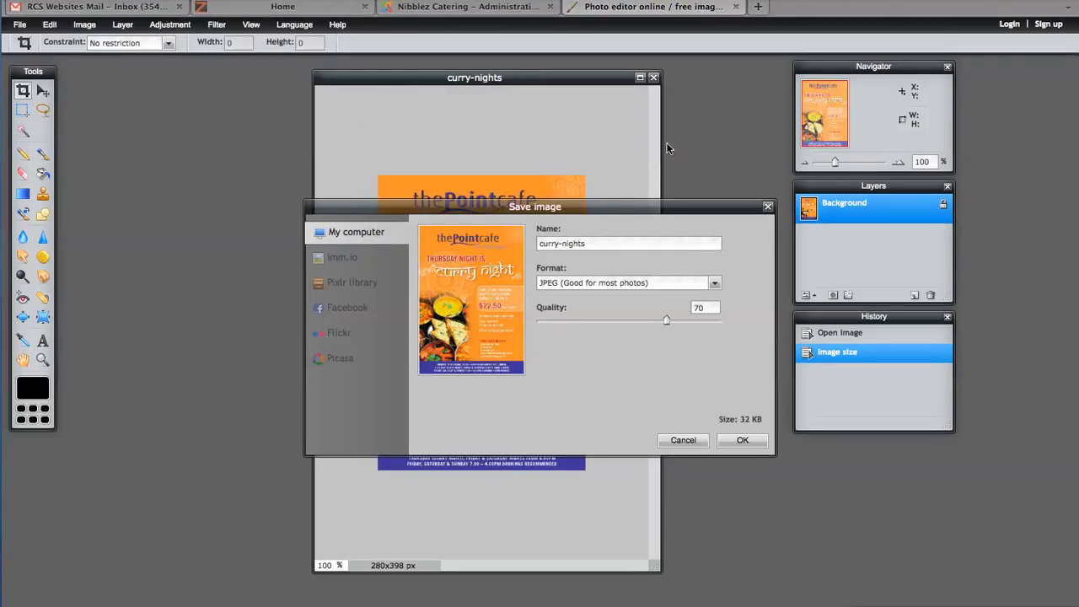
left_click(768, 207)
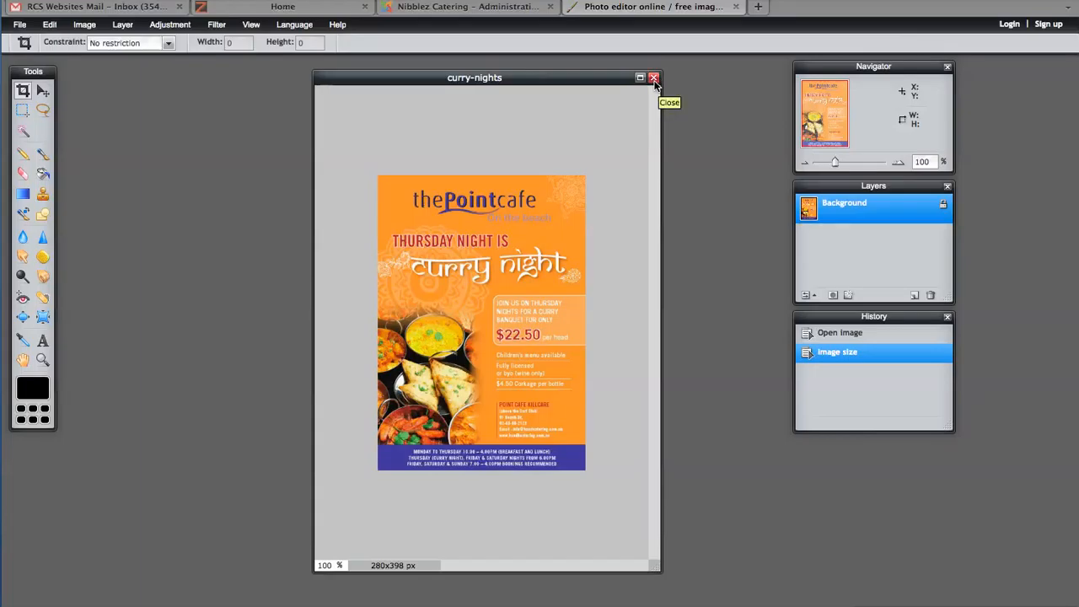
Switch to the Joomla administration site and open the Article Manager
left_click(473, 8)
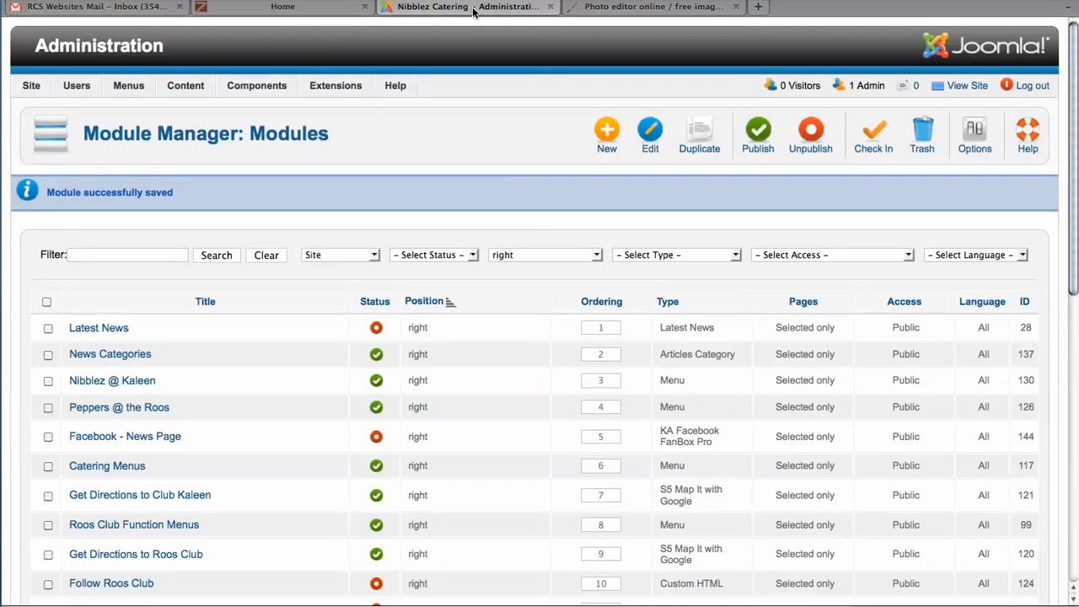
scroll(525, 223, "down", 2)
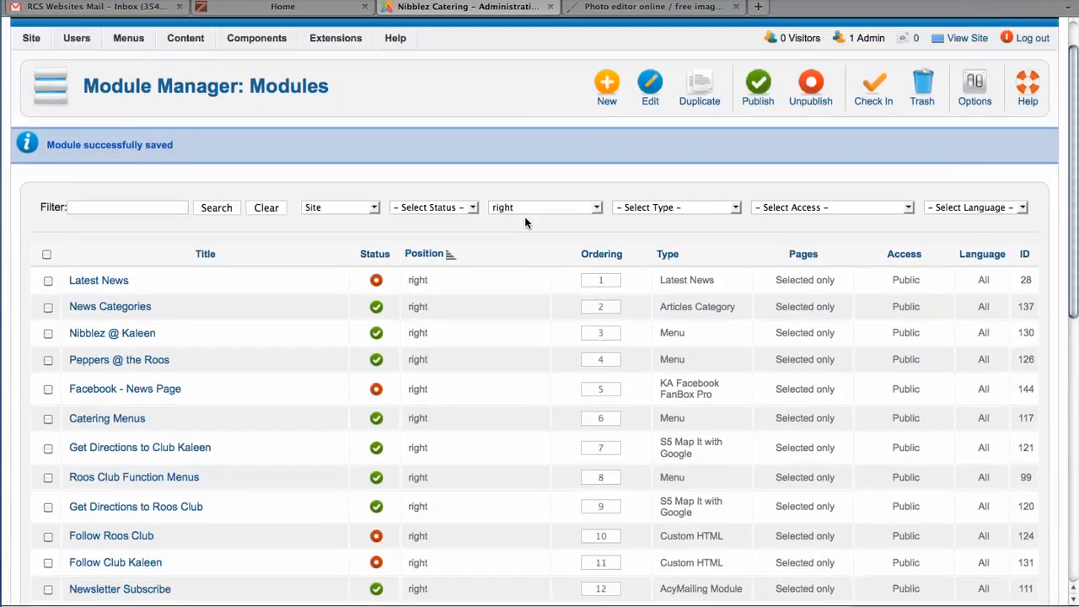
scroll(525, 223, "up", 2)
mouse_move(186, 89)
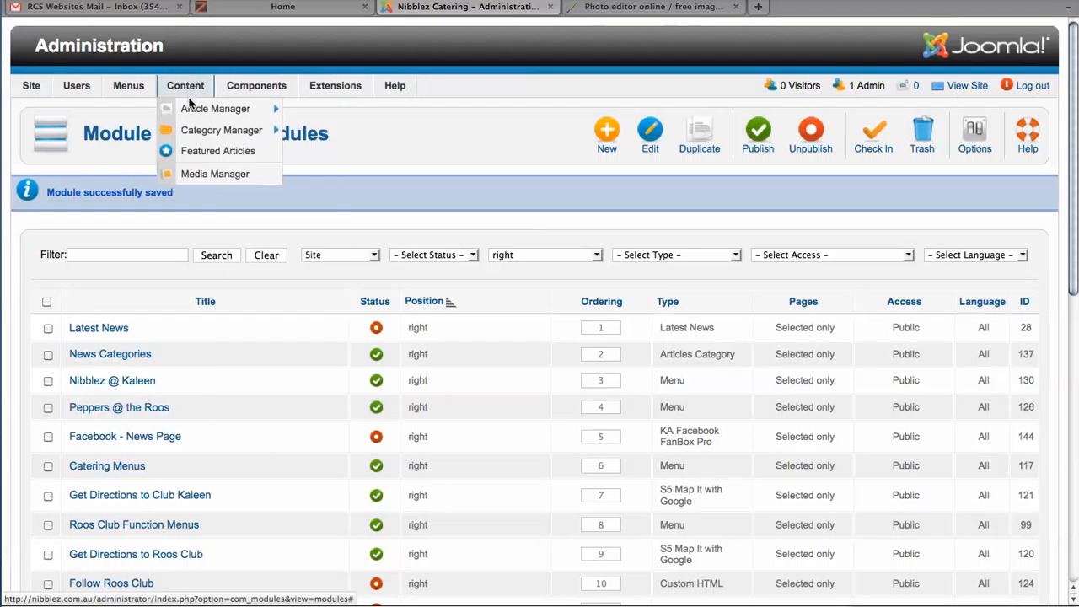
left_click(192, 111)
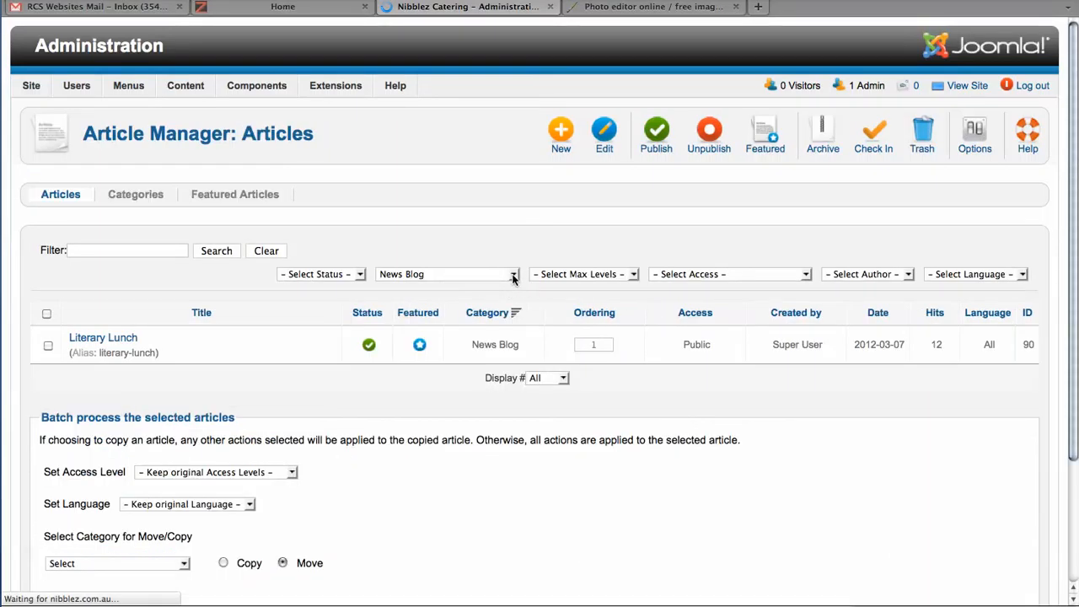
Clear the News Blog category filter, filter the articles by Roos Club, and open the Peppers @ the Roos article for editing
left_click(514, 278)
left_click(458, 285)
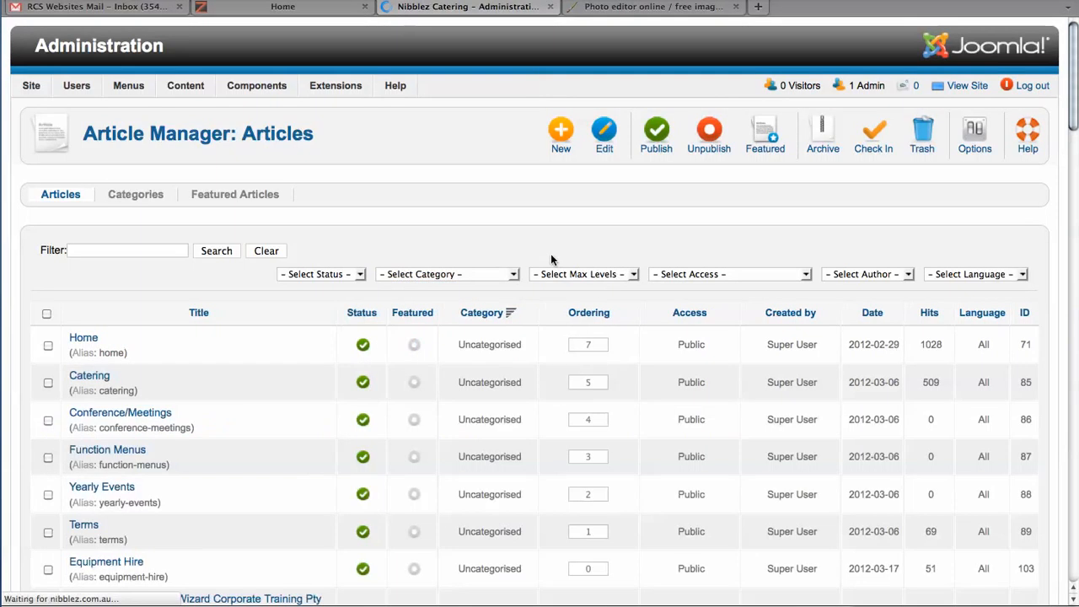
scroll(550, 257, "down", 3)
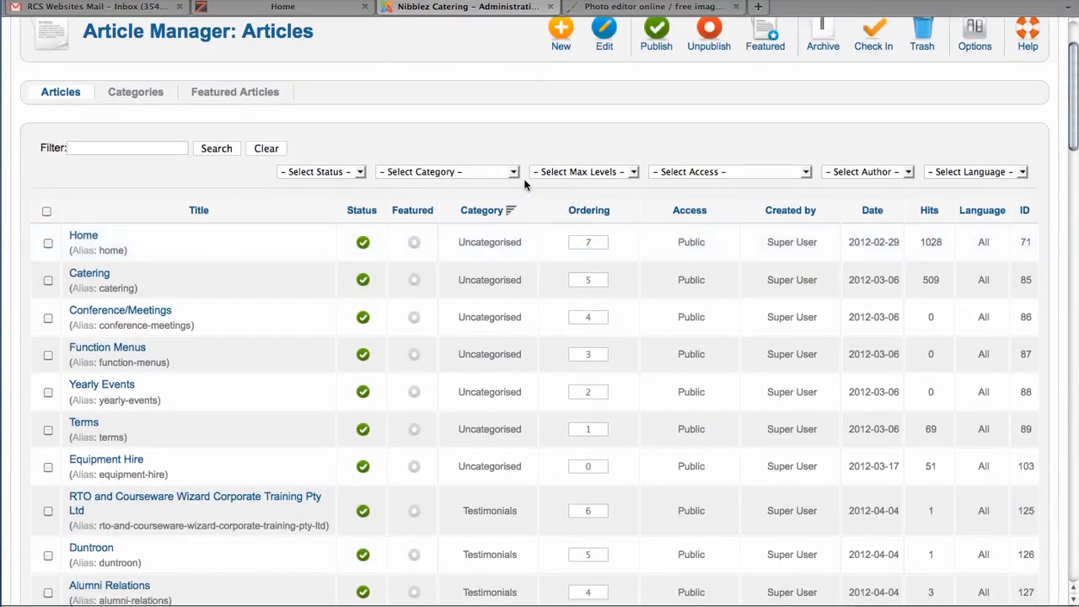
left_click(512, 171)
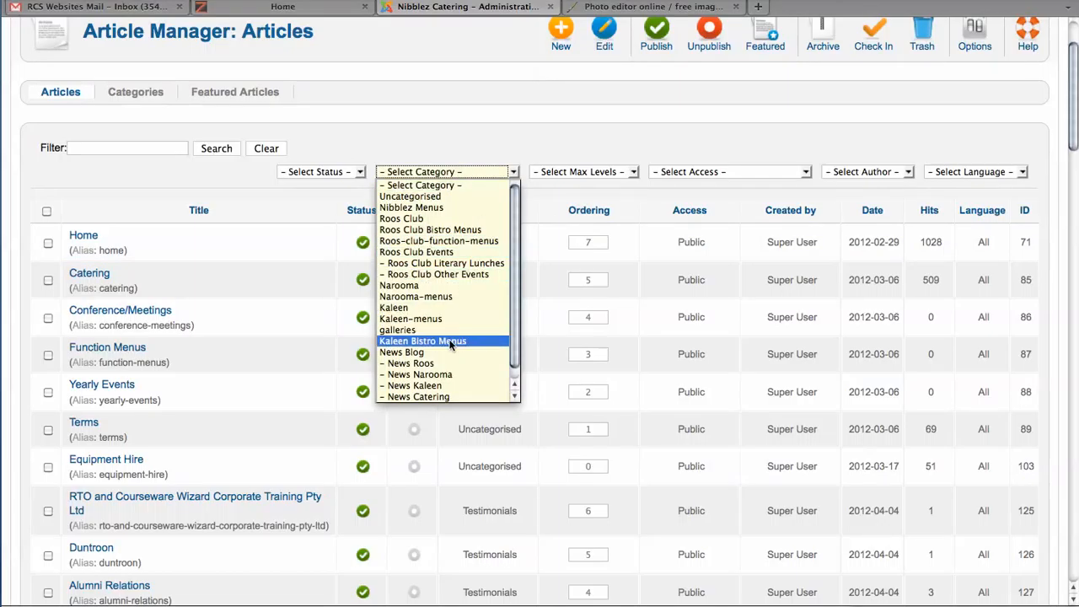
left_click(414, 219)
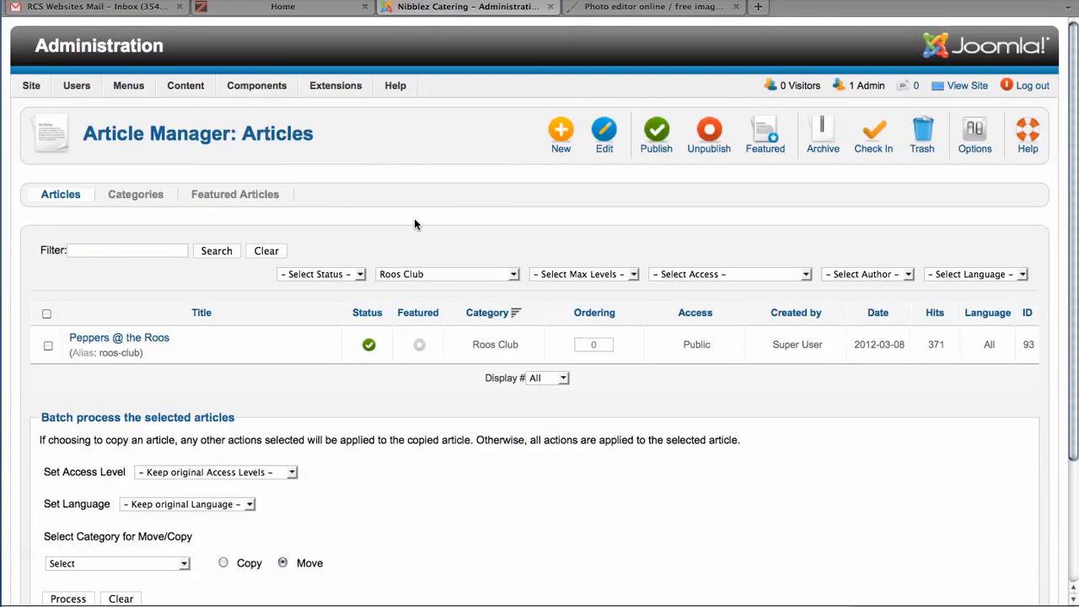
left_click(138, 342)
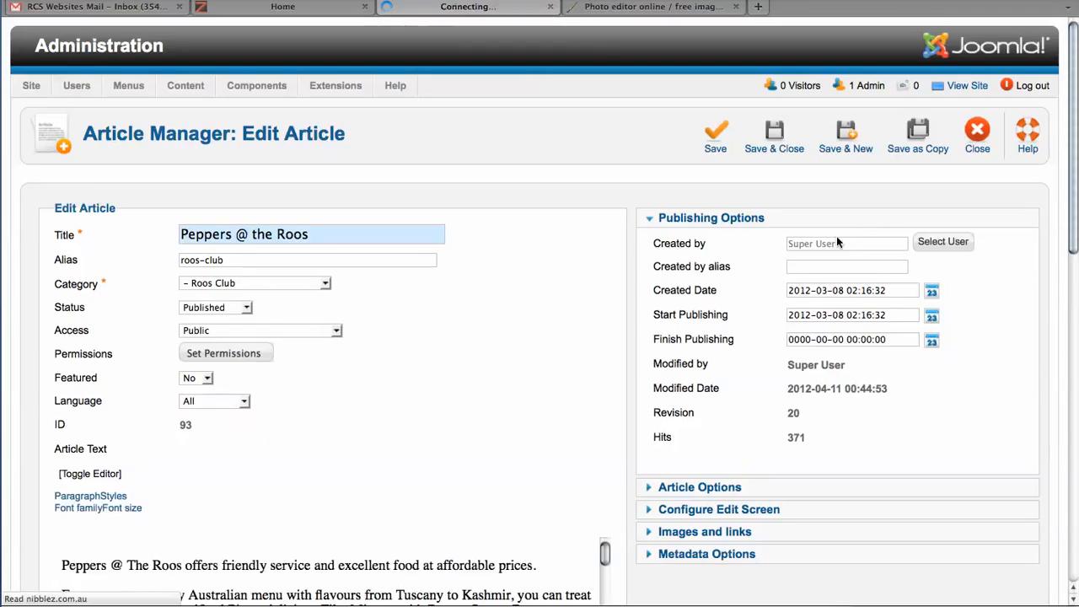
Enlarge the article text editor to show more of the Peppers @ the Roos text
left_click_drag(1074, 135, 1073, 153)
scroll(680, 295, "down", 5)
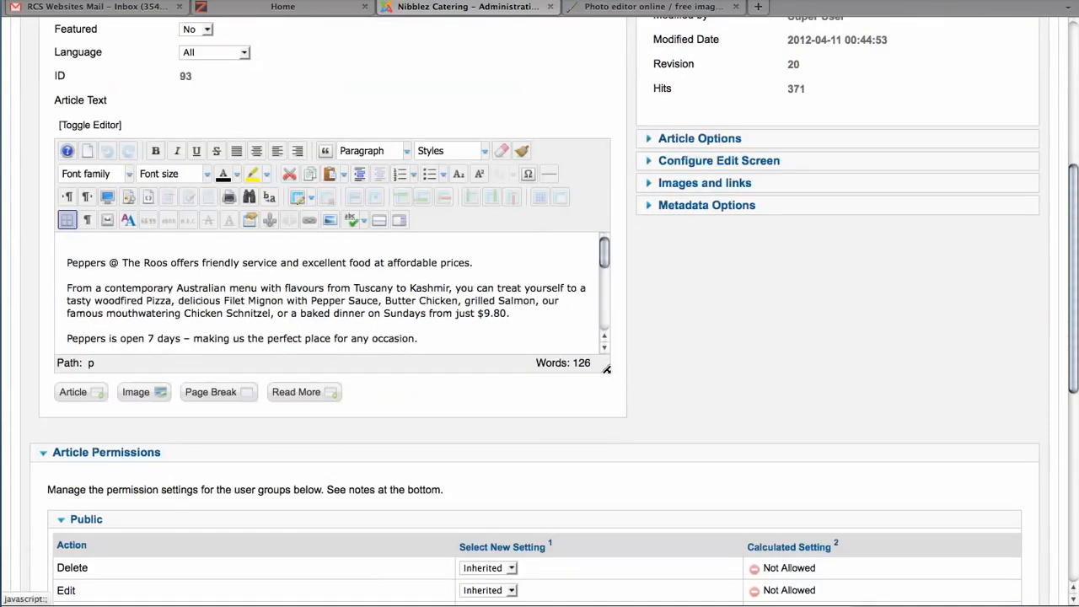
left_click_drag(606, 369, 744, 551)
scroll(555, 382, "down", 1)
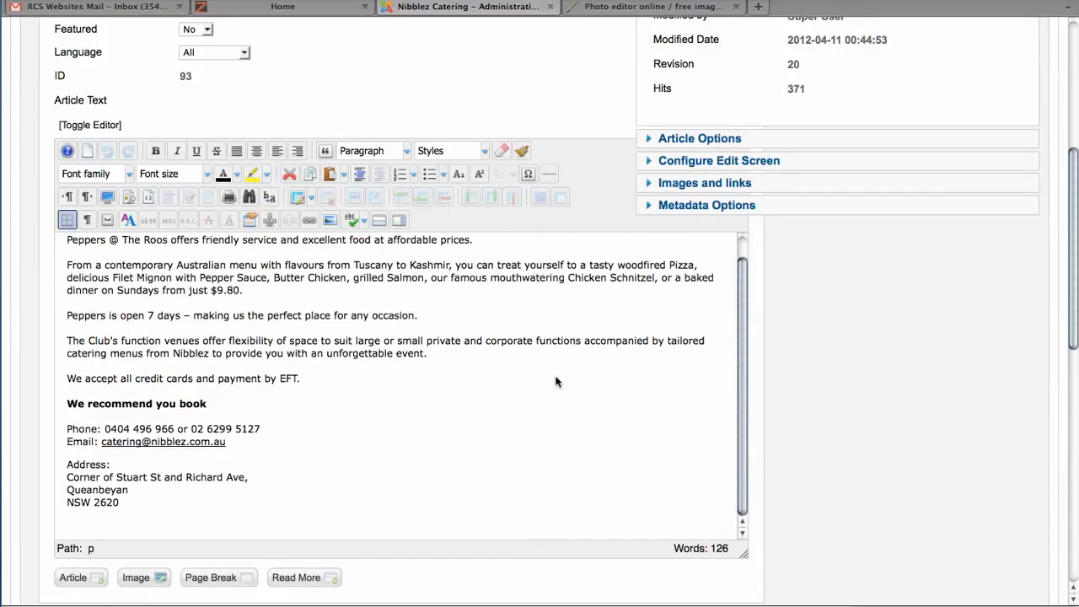
scroll(556, 377, "up", 4)
scroll(859, 438, "down", 3)
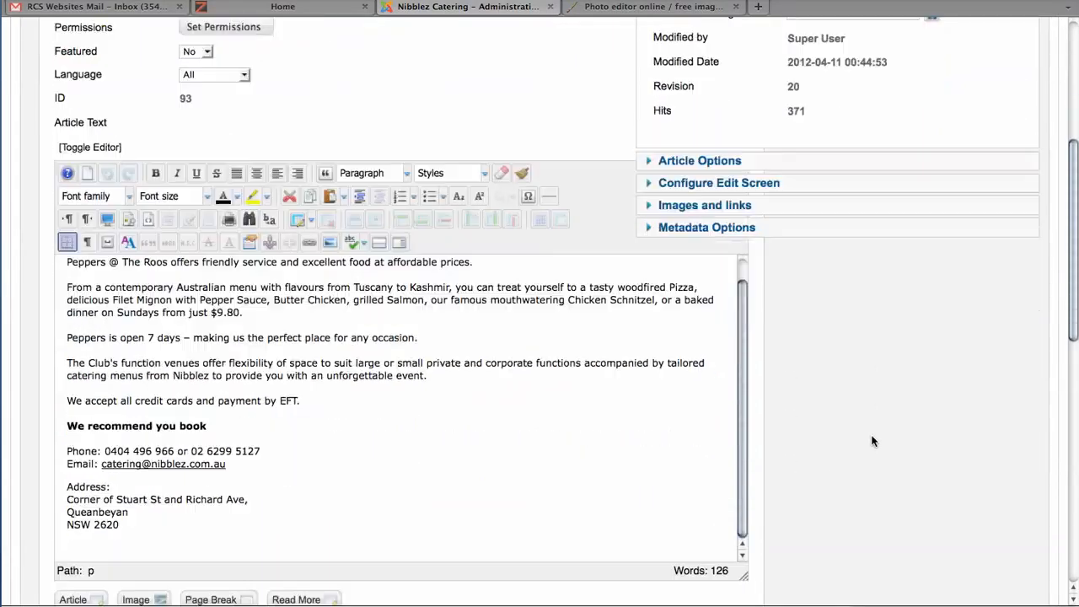
scroll(872, 441, "down", 3)
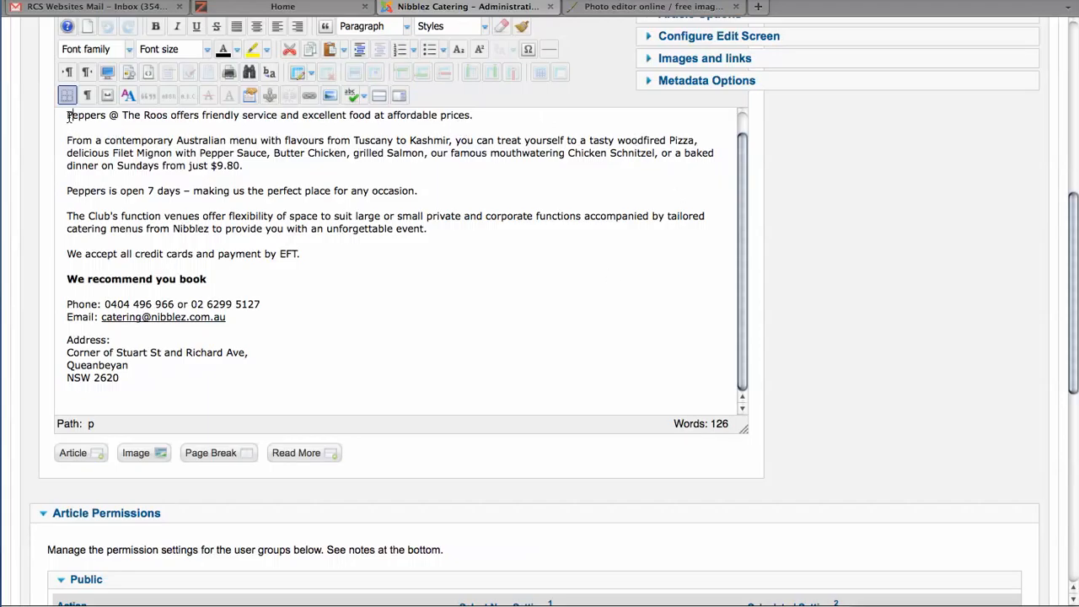
Open the image manager for the article text and select prawn-cocktail.jpg from the Root folder
left_click(331, 94)
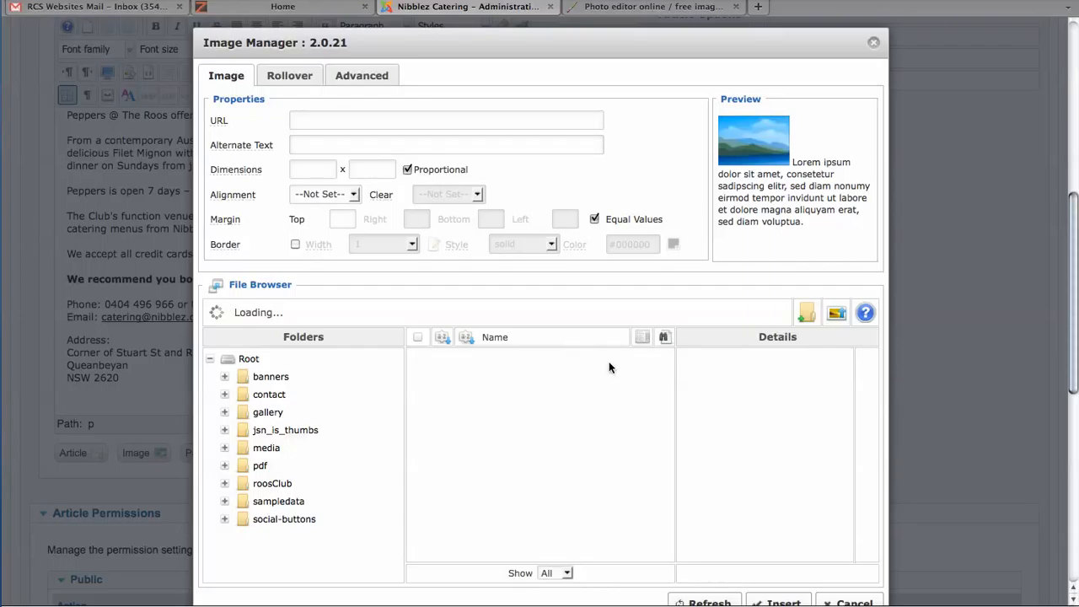
scroll(709, 317, "down", 1)
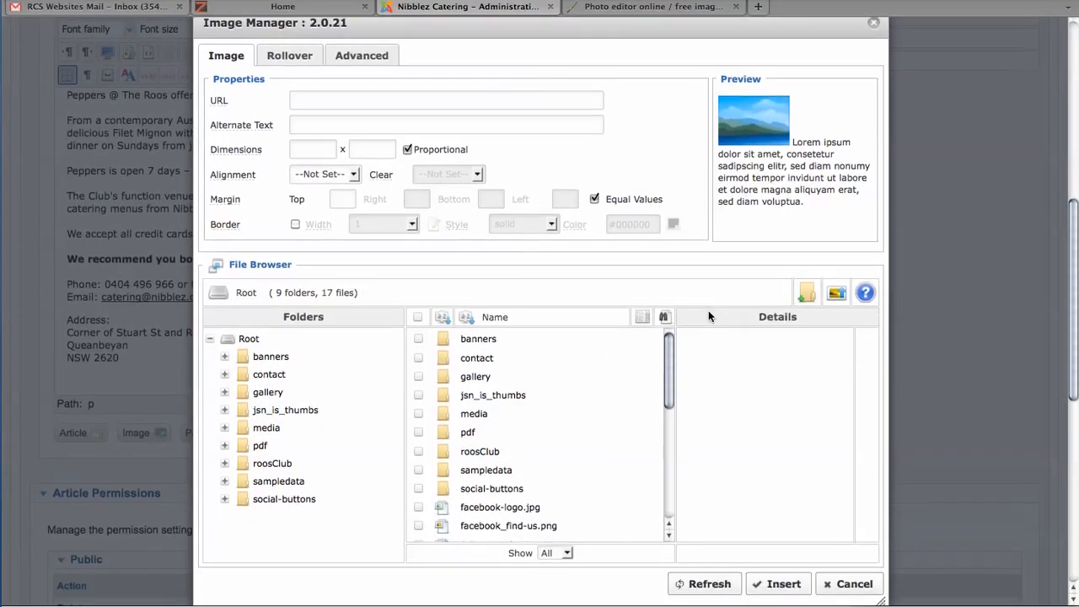
scroll(708, 316, "down", 1)
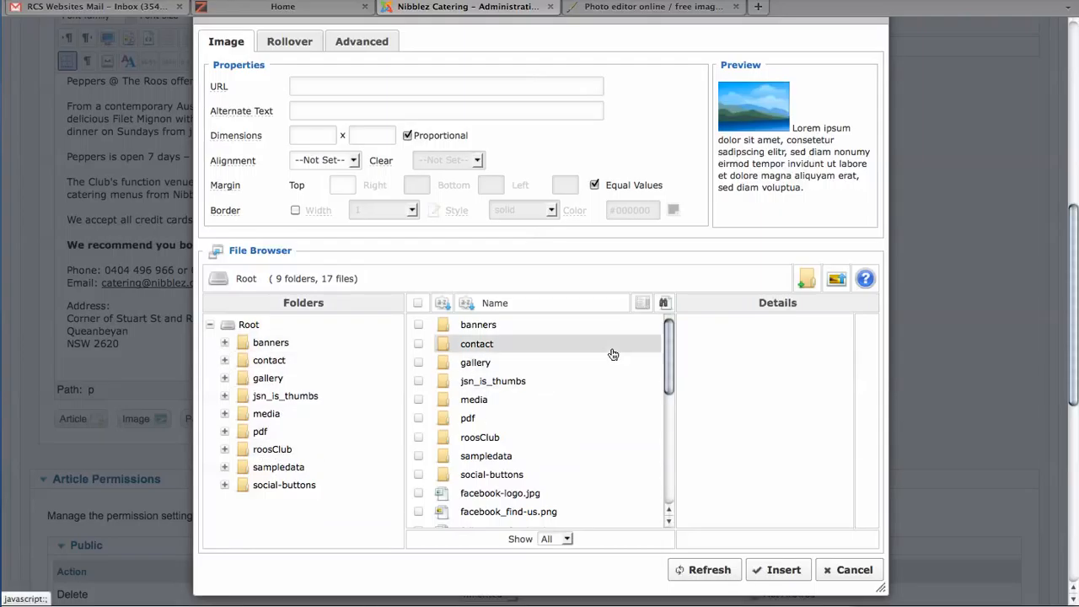
left_click_drag(663, 338, 667, 443)
left_click(525, 464)
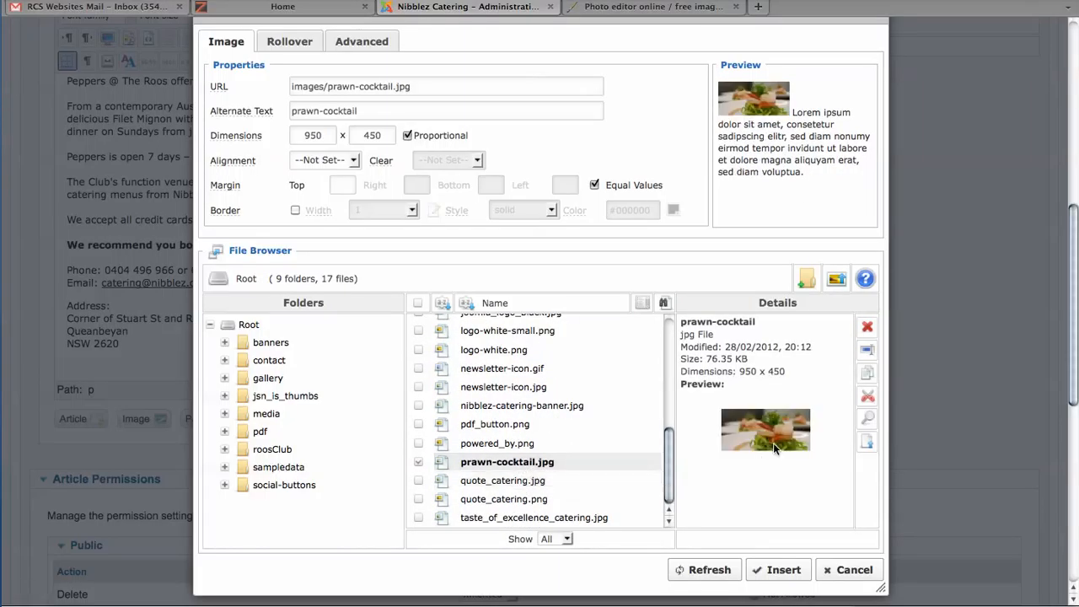
Choose quote_catering.jpg as the image to insert and set its alignment to Right
left_click(506, 481)
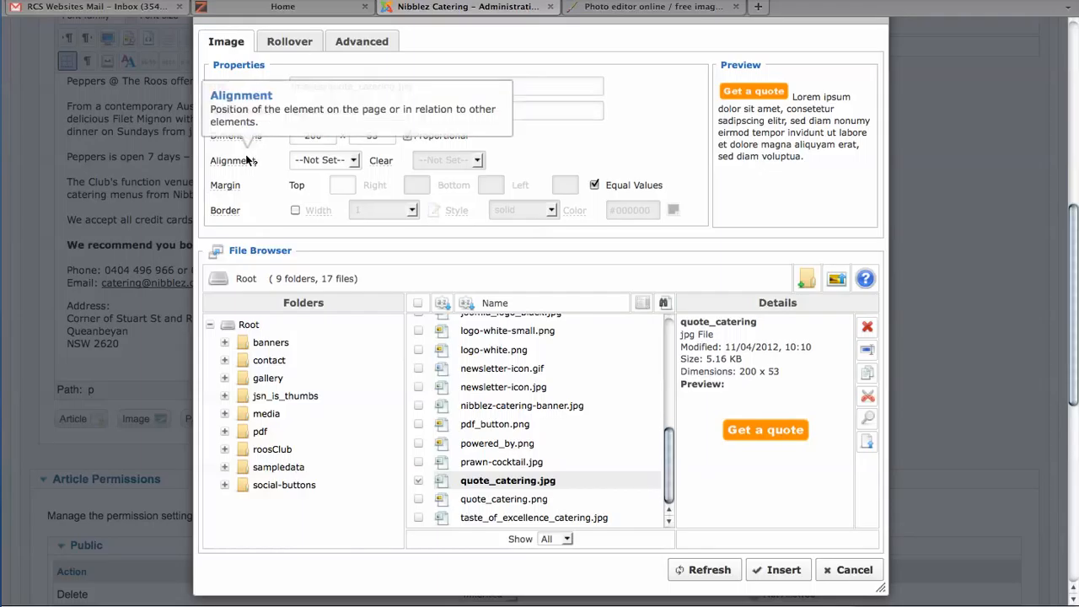
left_click(354, 162)
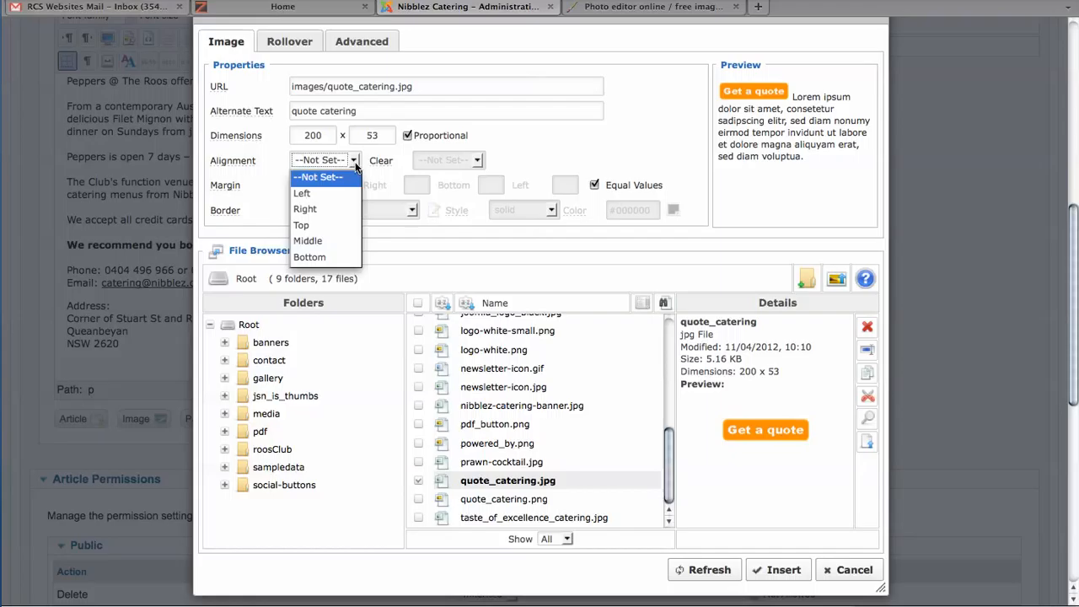
left_click(307, 209)
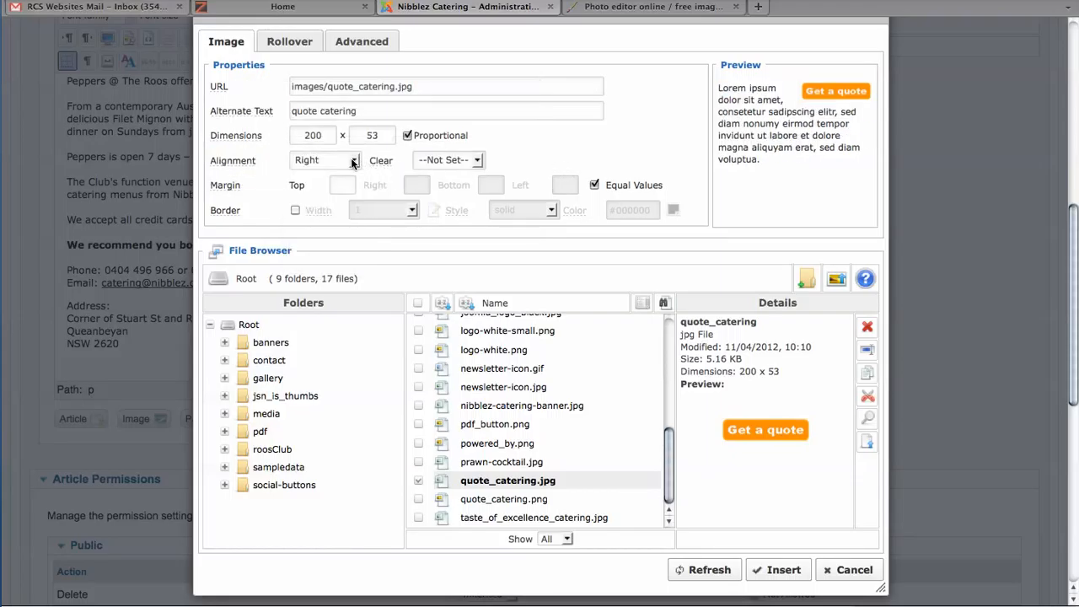
Set equal margins of 10 on all sides of the image and insert it into the article text
mouse_move(226, 189)
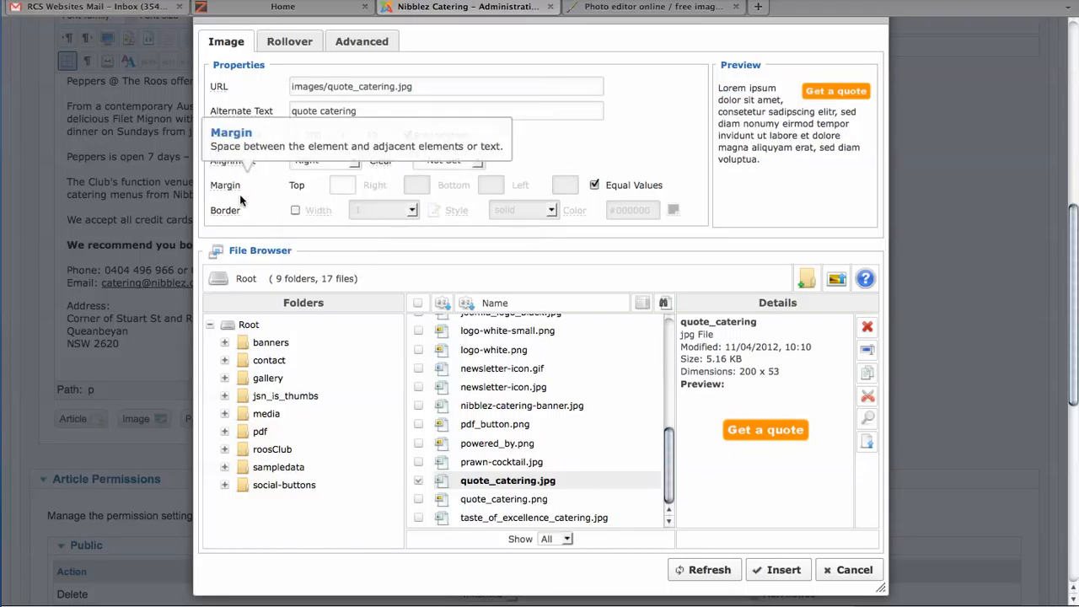
left_click(339, 185)
type("1")
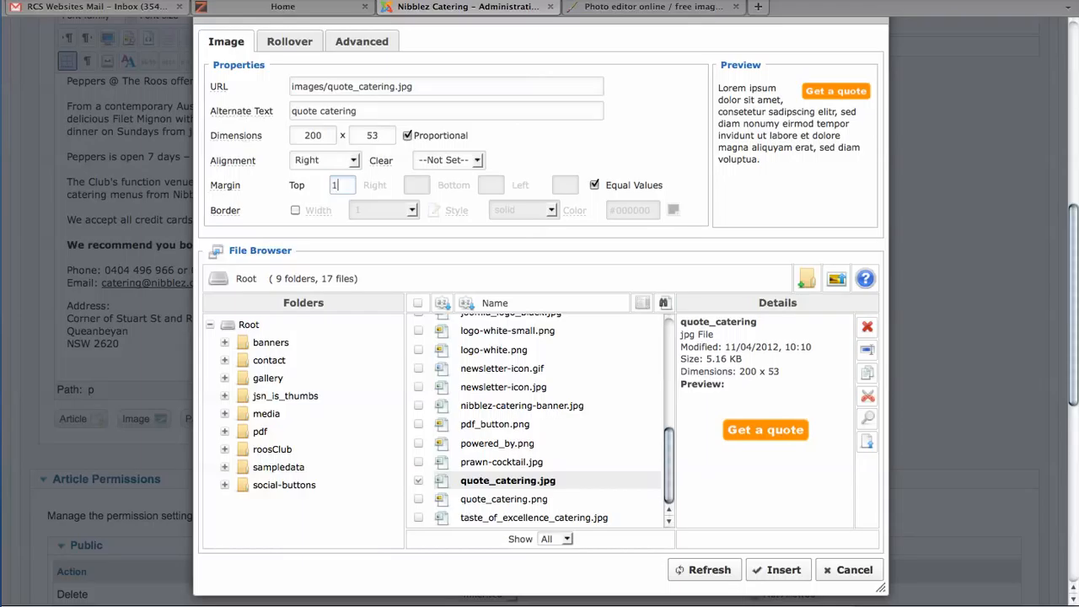
key("Tab")
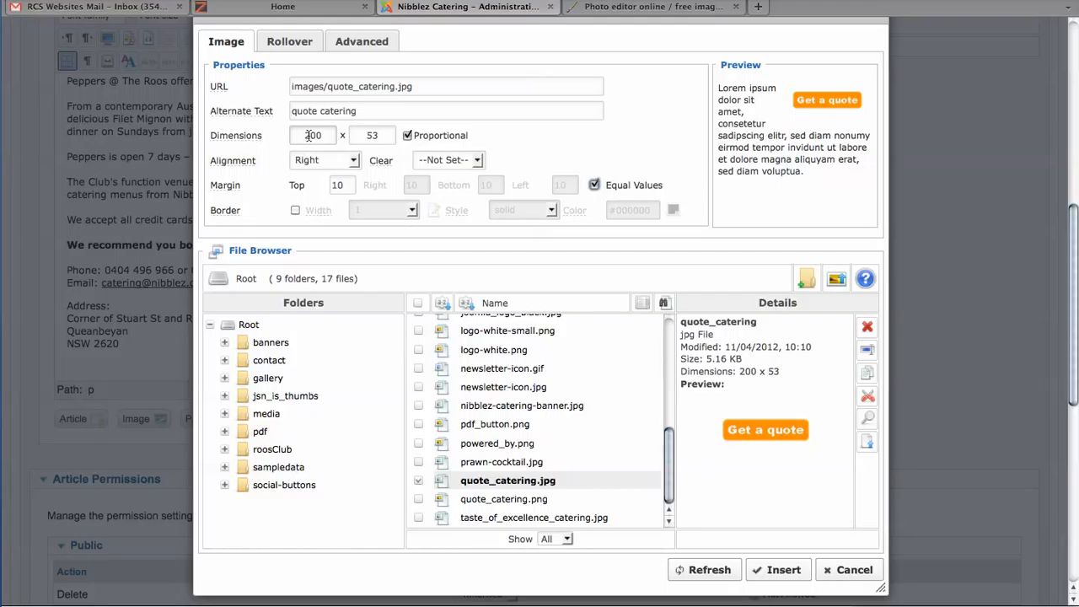
left_click(788, 570)
Close the Peppers @ the Roos article without saving and return to the article list
scroll(694, 253, "up", 2)
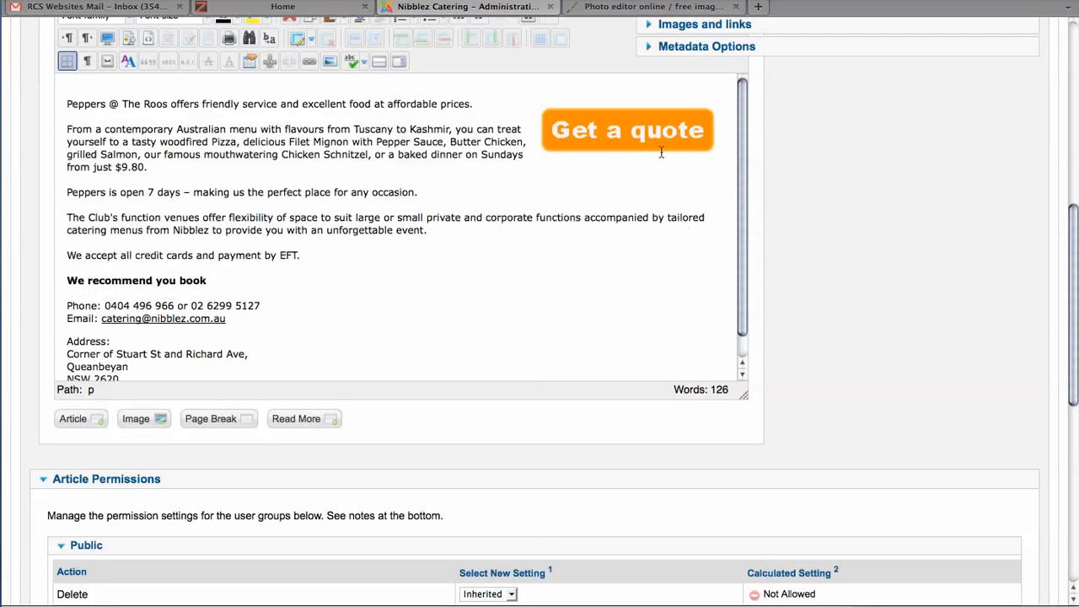
scroll(827, 243, "up", 5)
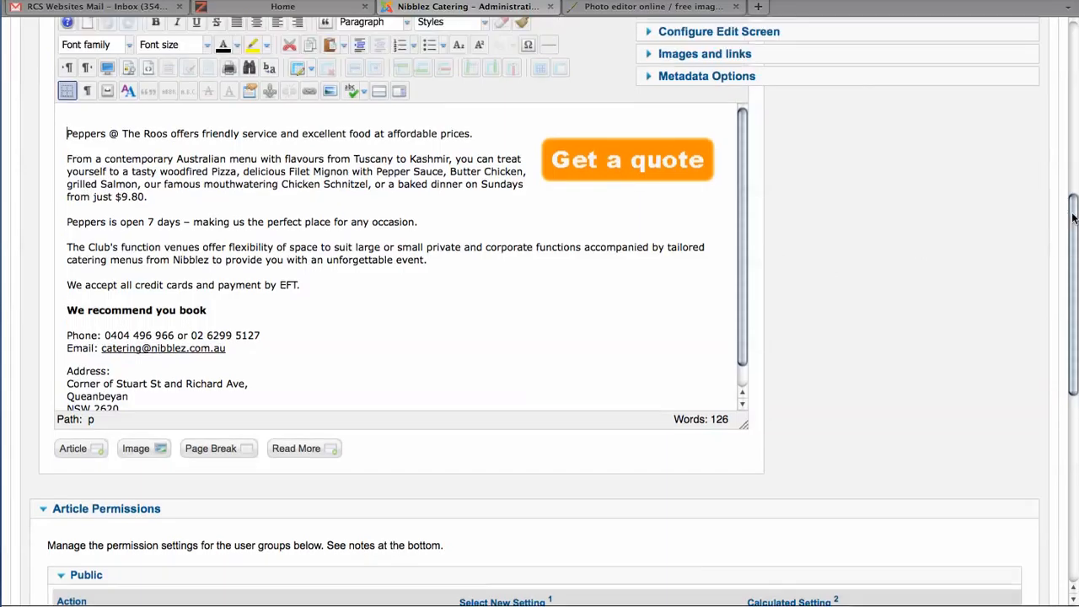
scroll(871, 352, "up", 8)
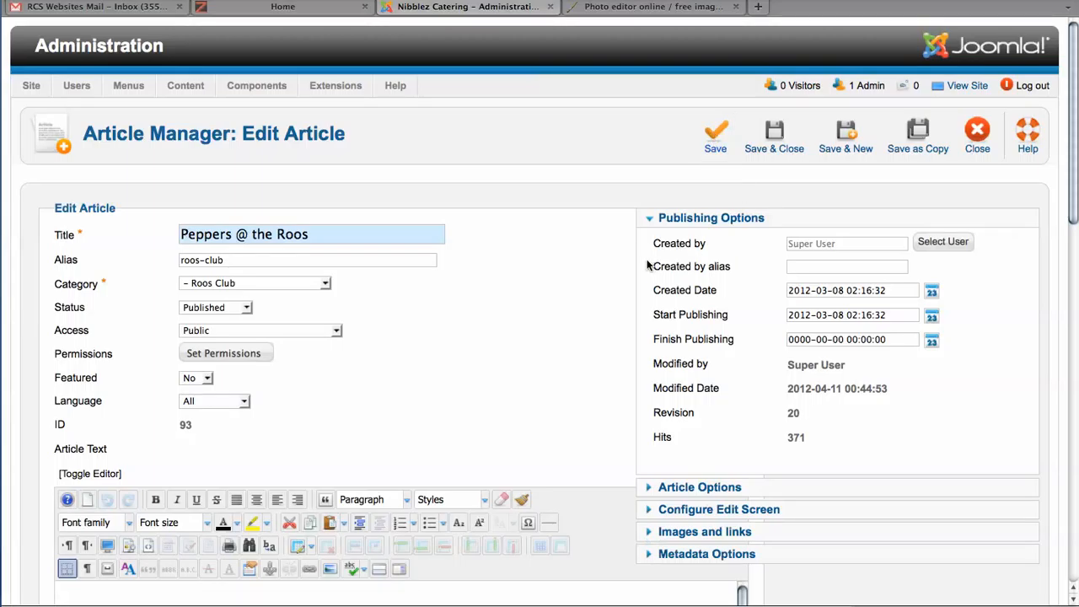
scroll(648, 265, "down", 6)
scroll(647, 264, "up", 6)
left_click(977, 135)
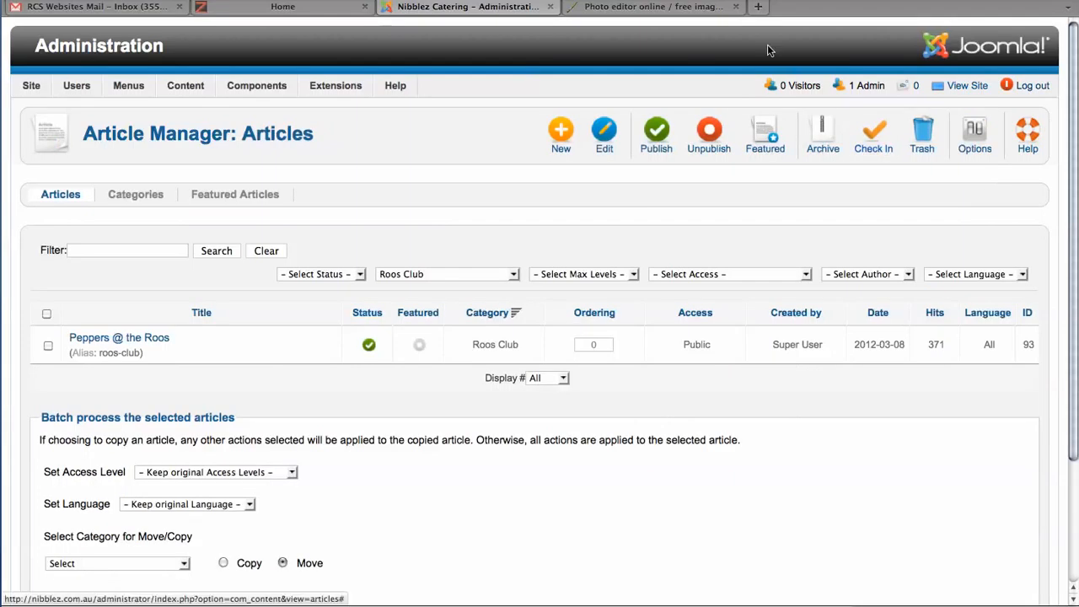
Switch to Pixlr to close the curry-nights image and return to the Joomla administration site
left_click(650, 8)
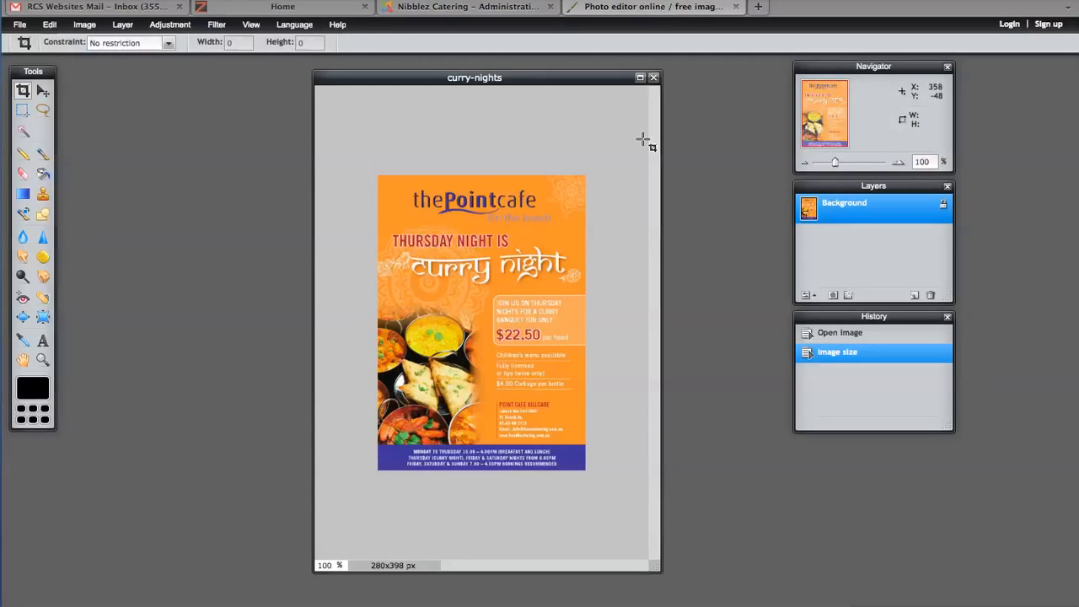
left_click(653, 77)
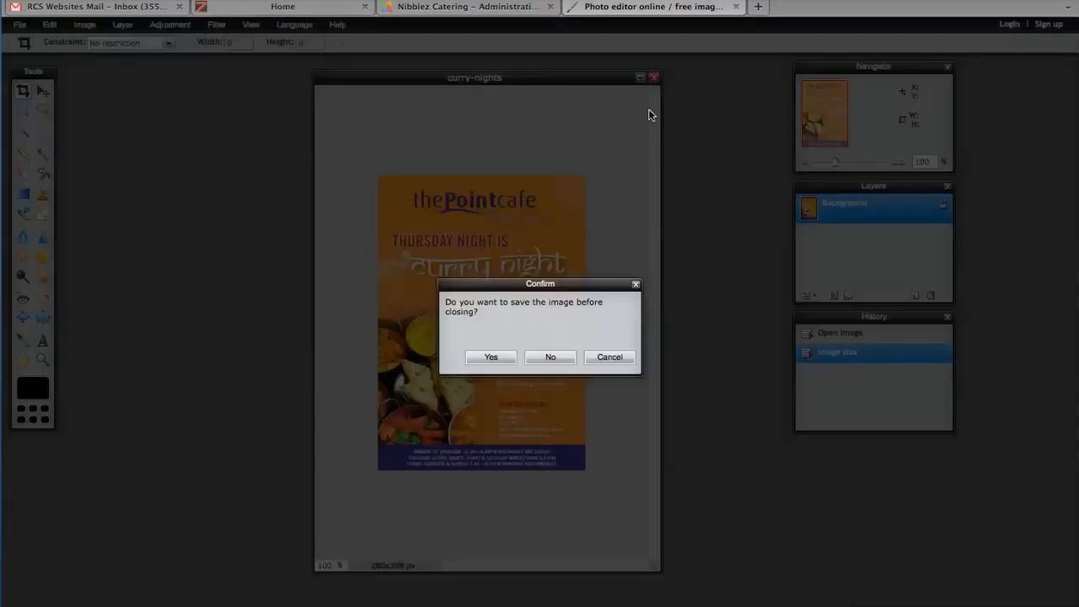
left_click(496, 8)
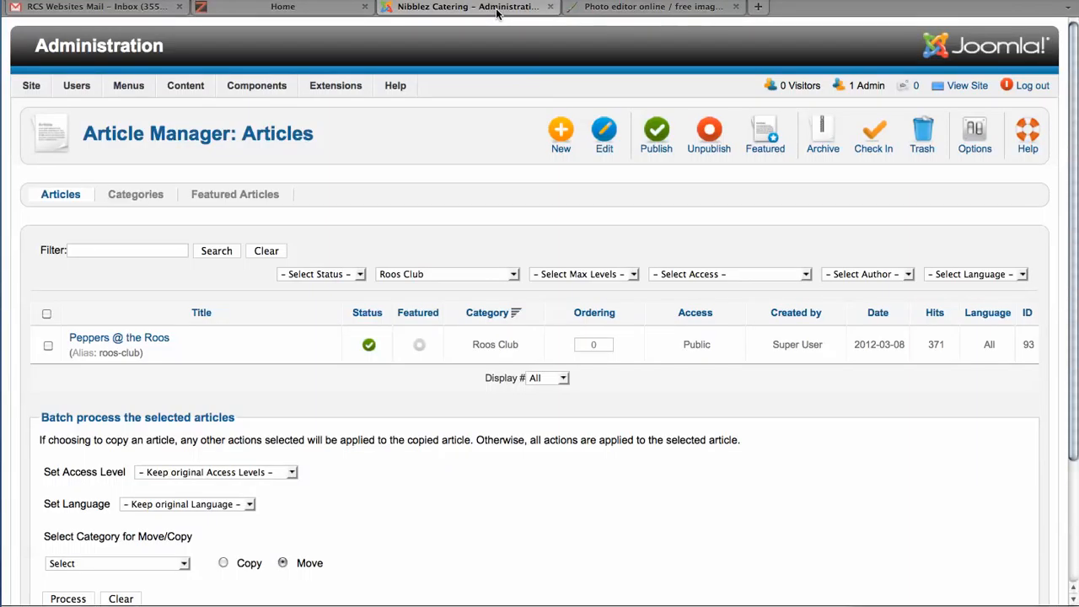